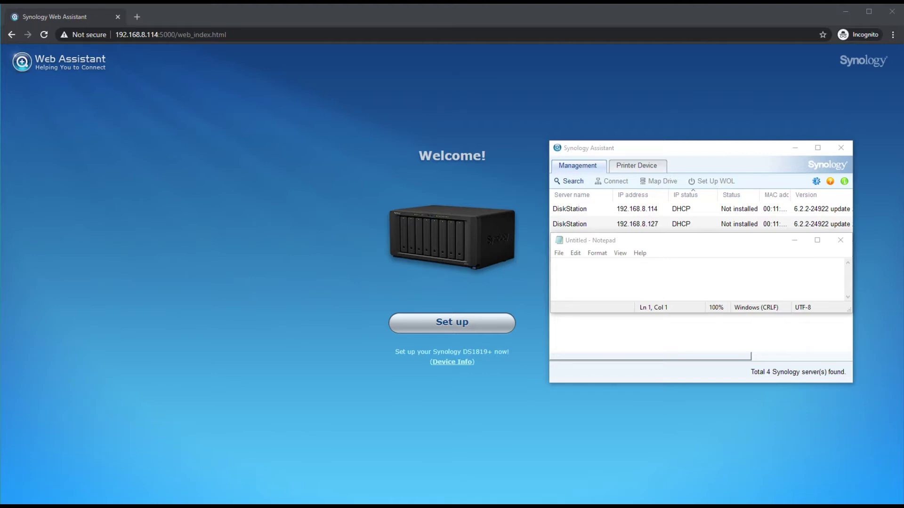
# Bring the DS1819+ Web Assistant welcome page in front of Synology Assistant and Notepad.
pyautogui.click(310, 239)
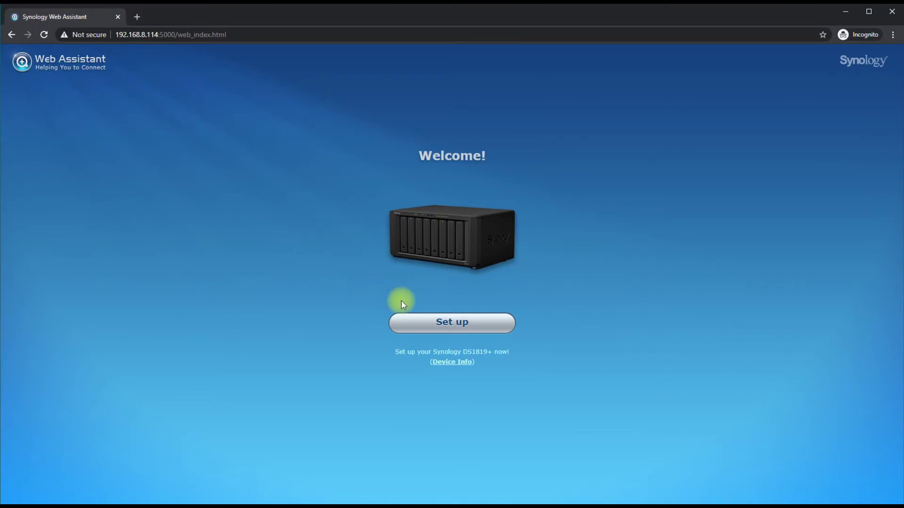
# Install DSM on the DS1819+, acknowledging that all data on disks 1–8 will be erased.
pyautogui.click(433, 323)
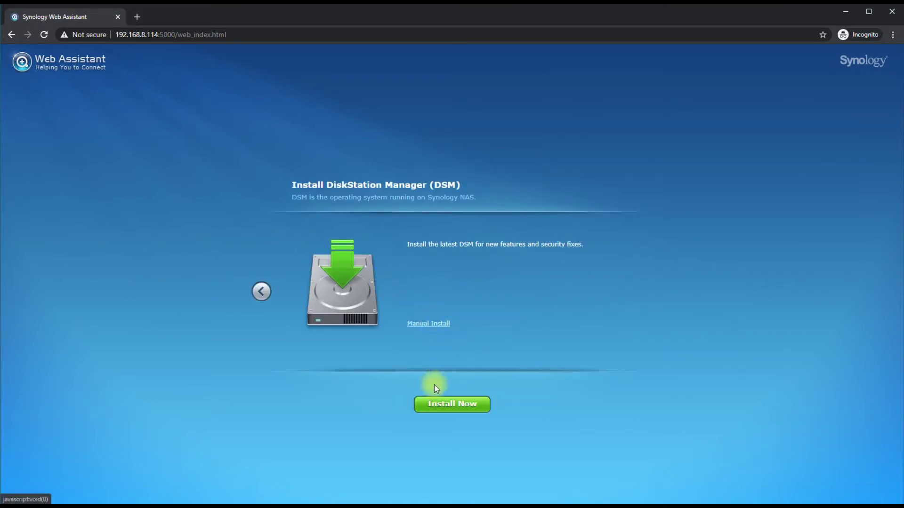
pyautogui.click(451, 405)
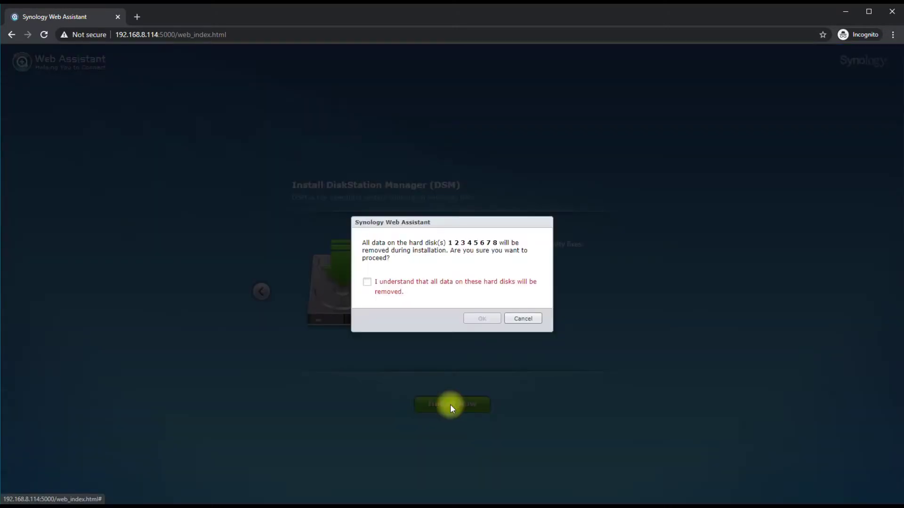
pyautogui.click(366, 284)
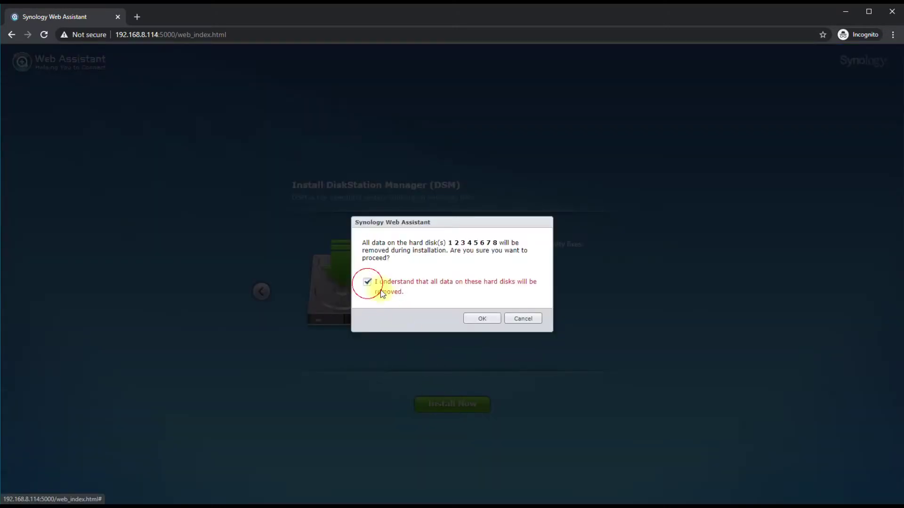
pyautogui.click(481, 318)
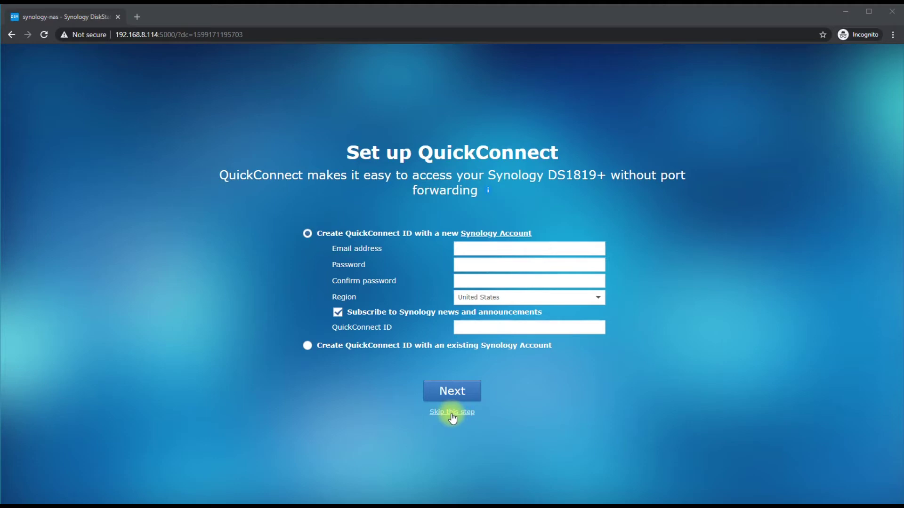
# Skip QuickConnect, enter DSM, and dismiss the Smart Update and Device Analytics prompts.
pyautogui.click(451, 414)
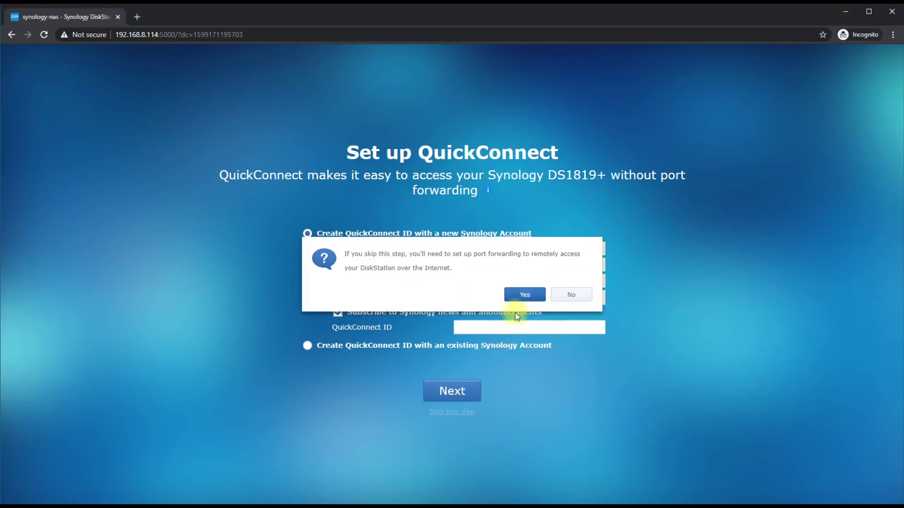
pyautogui.click(524, 296)
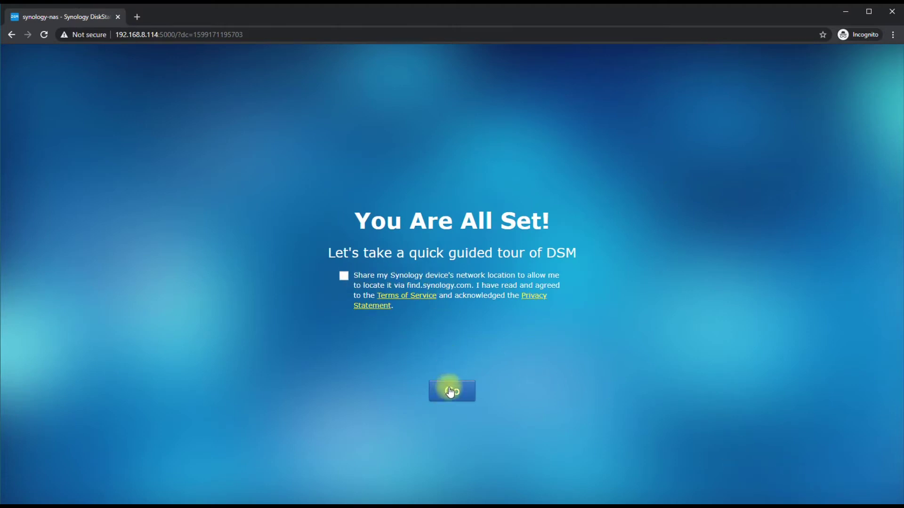
pyautogui.click(450, 391)
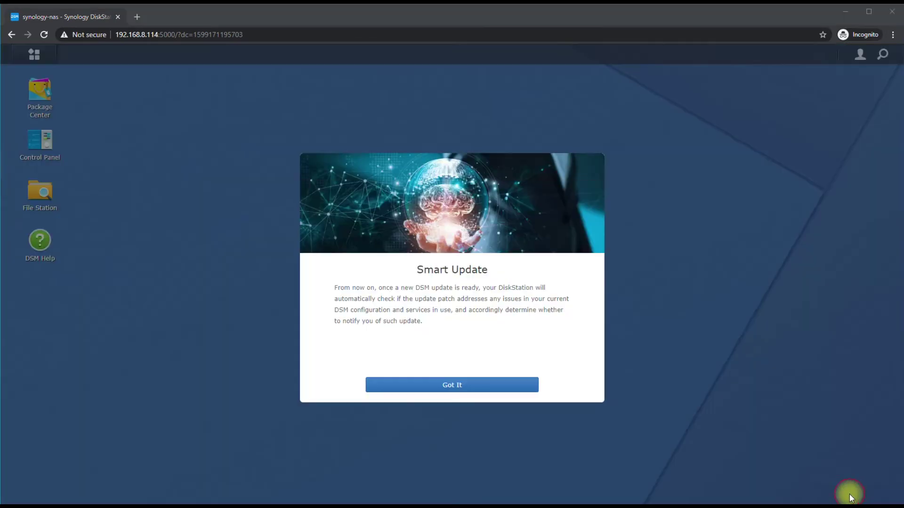
pyautogui.click(460, 387)
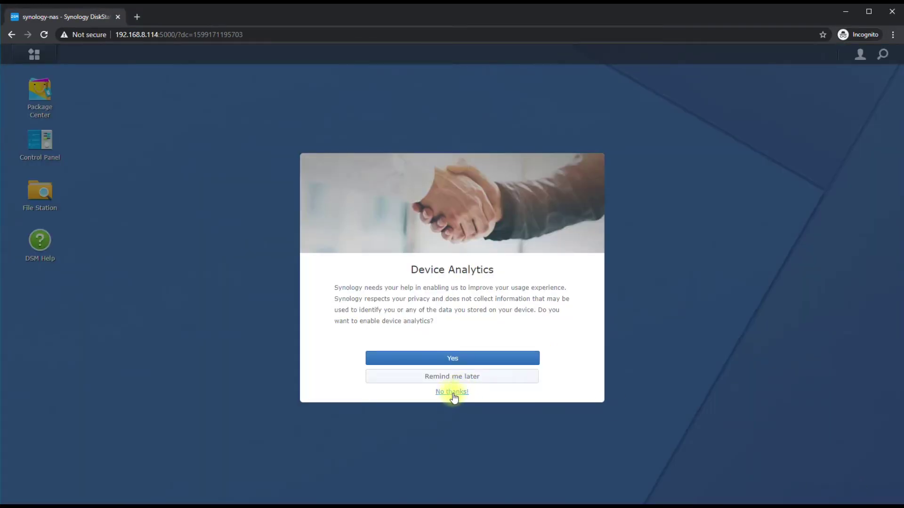
pyautogui.click(452, 392)
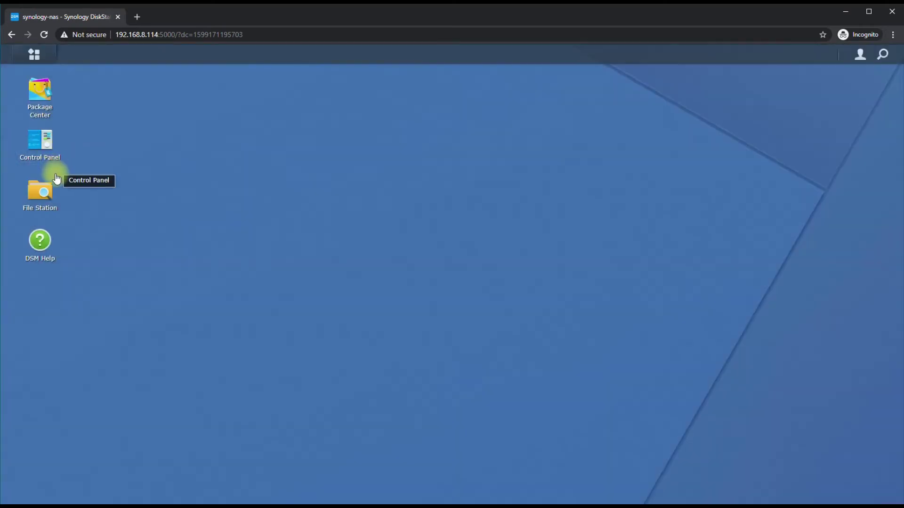
# Remove the DSM Help desktop shortcut and hide the System Health and Resource Monitor widgets.
pyautogui.rightClick(50, 244)
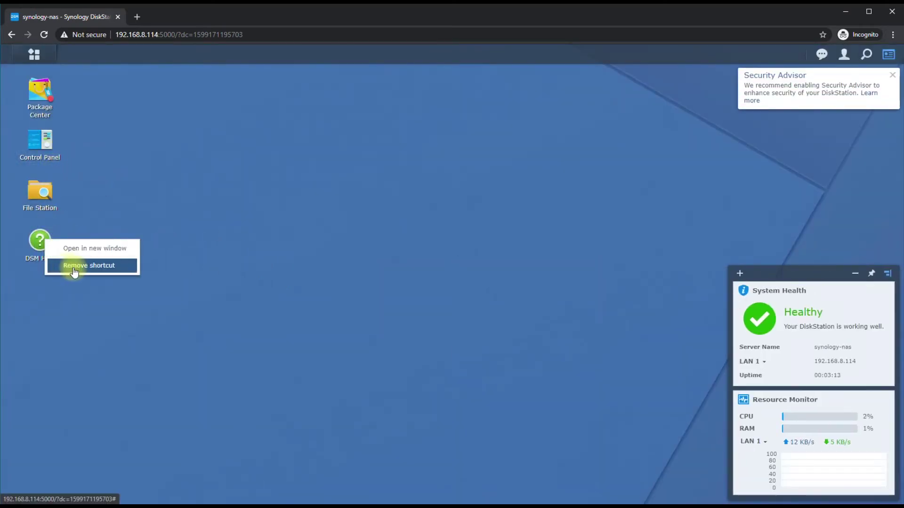
pyautogui.click(73, 264)
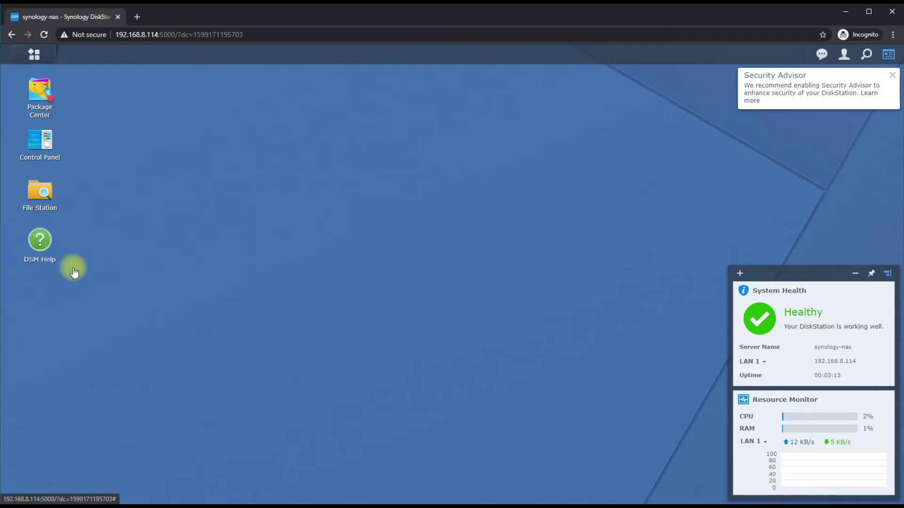
pyautogui.click(887, 54)
# Open Storage Manager's Volume page and launch the Volume Creation Wizard.
pyautogui.click(34, 62)
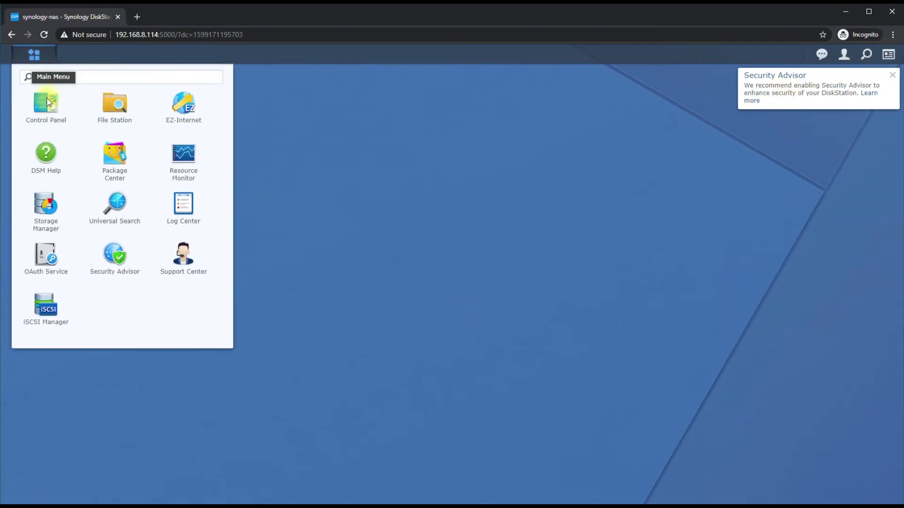
pyautogui.click(275, 258)
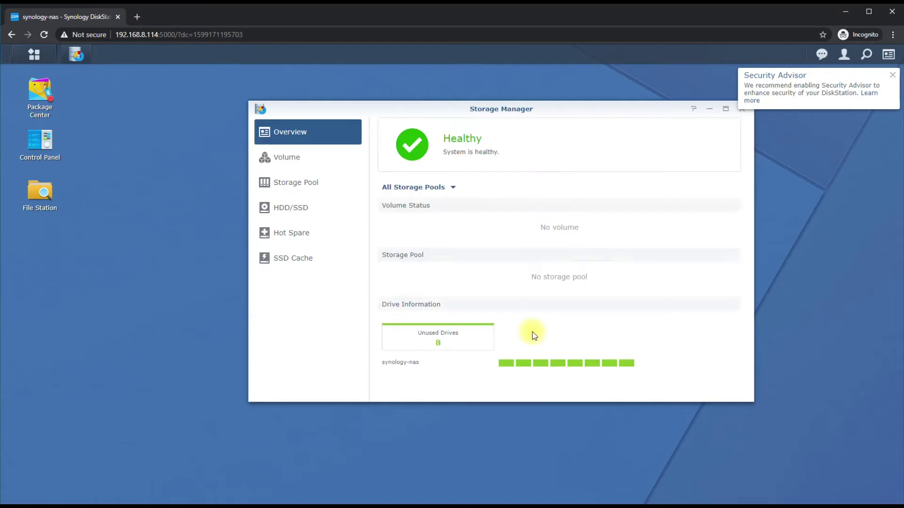
pyautogui.click(295, 158)
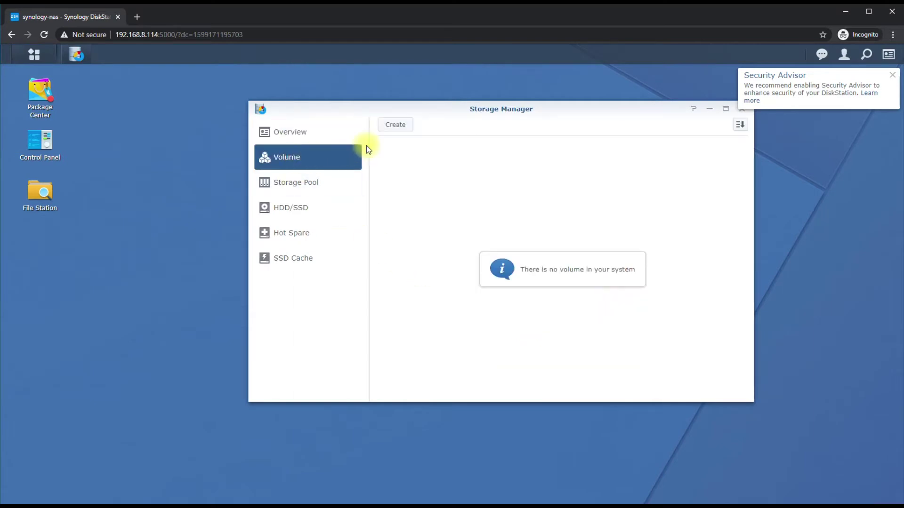
pyautogui.click(399, 125)
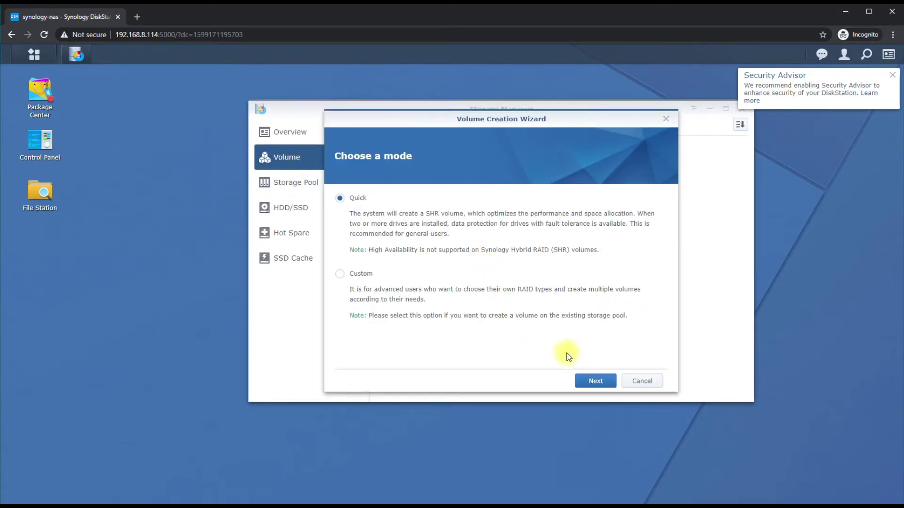
# Choose Custom mode with a new Higher flexibility storage pool.
pyautogui.press('Down')
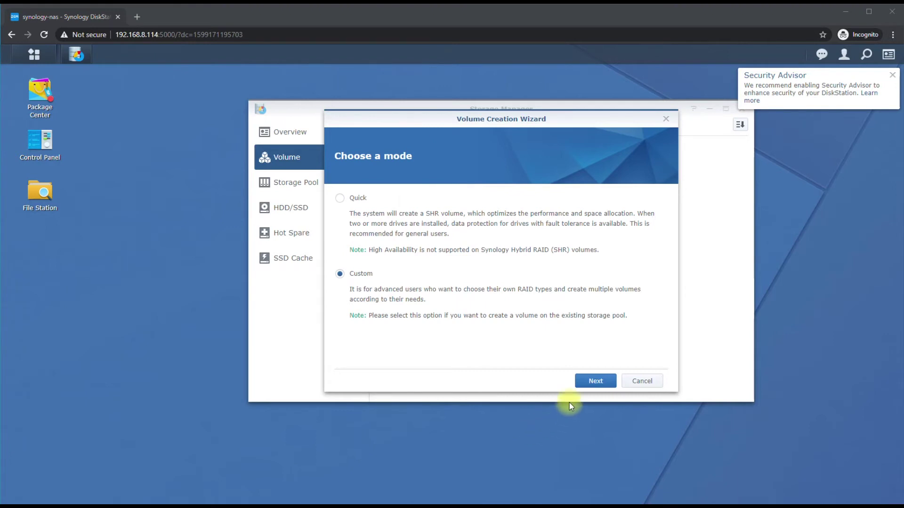
pyautogui.click(588, 383)
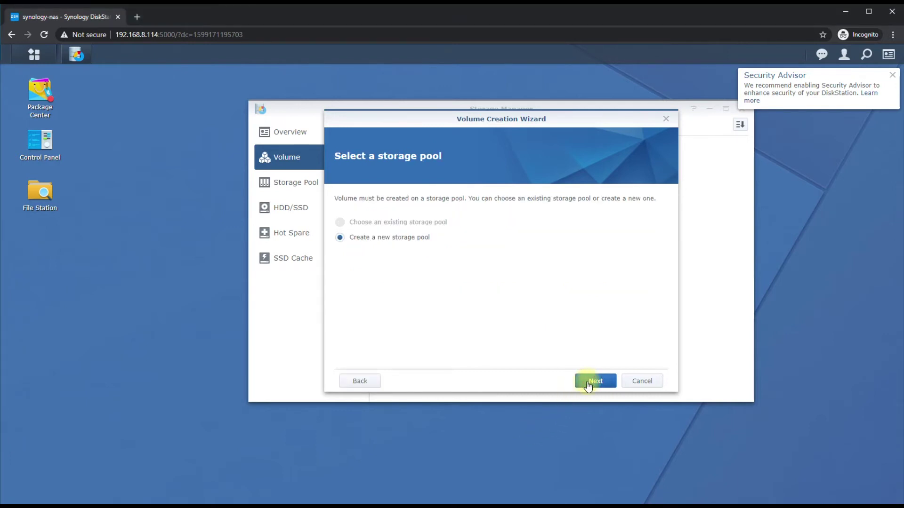
pyautogui.click(588, 384)
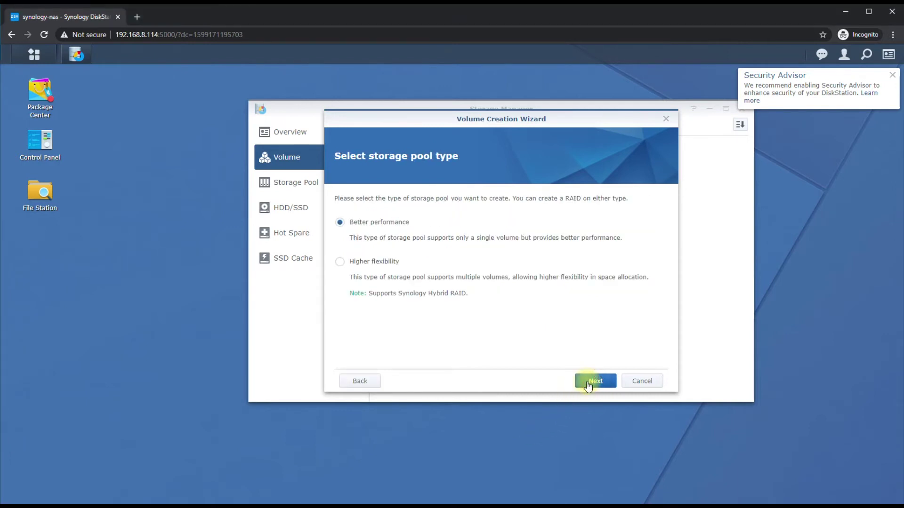
pyautogui.click(373, 262)
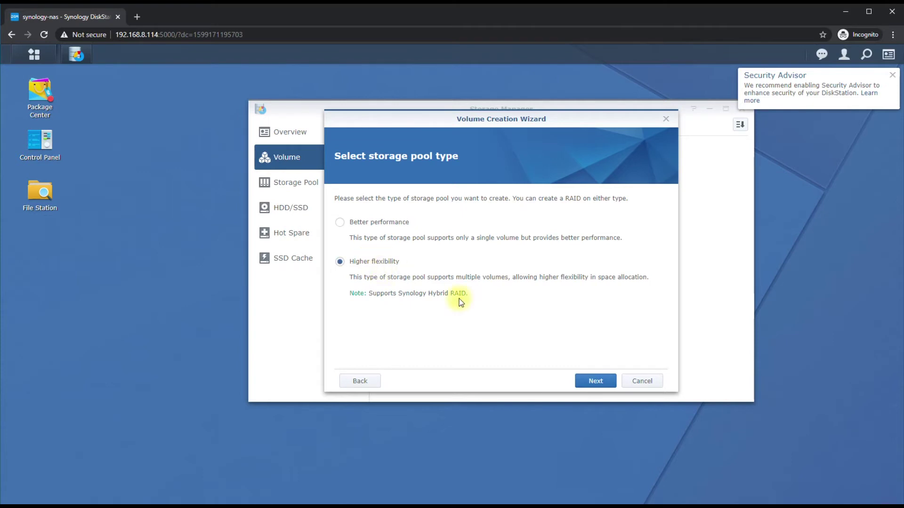
pyautogui.click(589, 383)
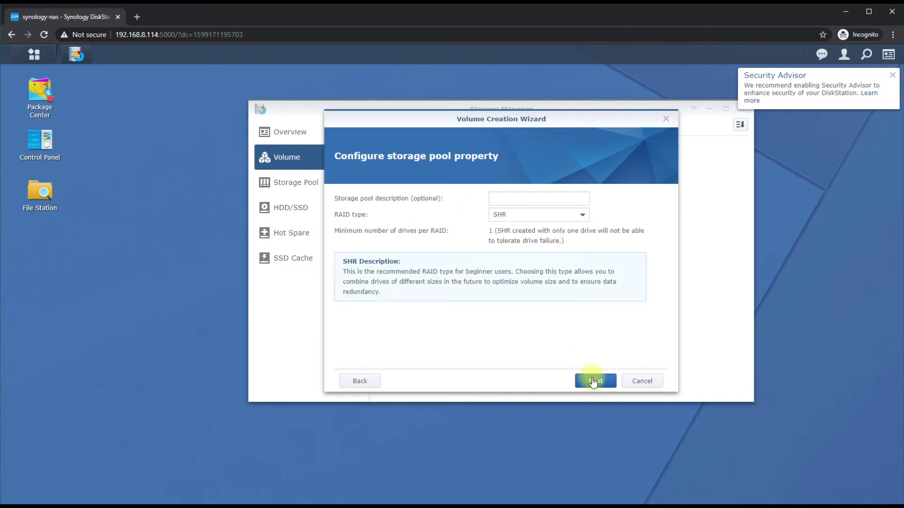
# Set the storage pool RAID type to SHR.
pyautogui.click(582, 215)
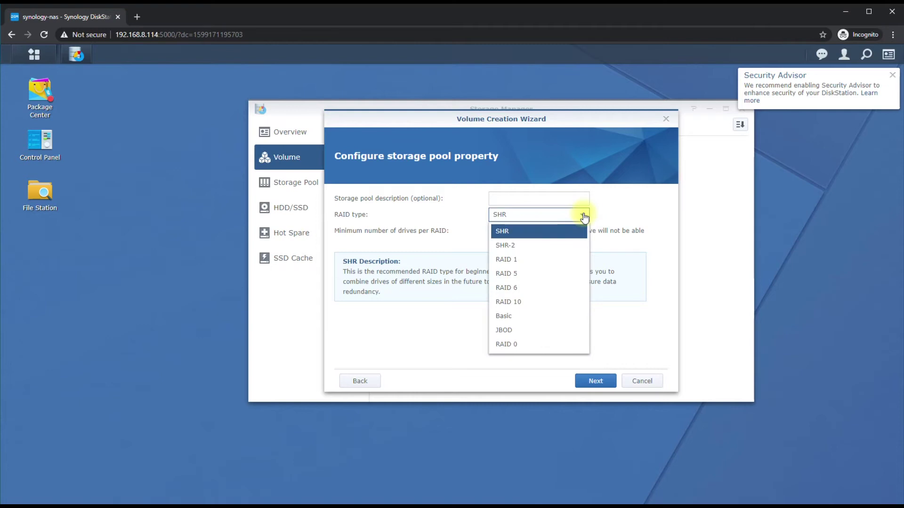
pyautogui.click(583, 215)
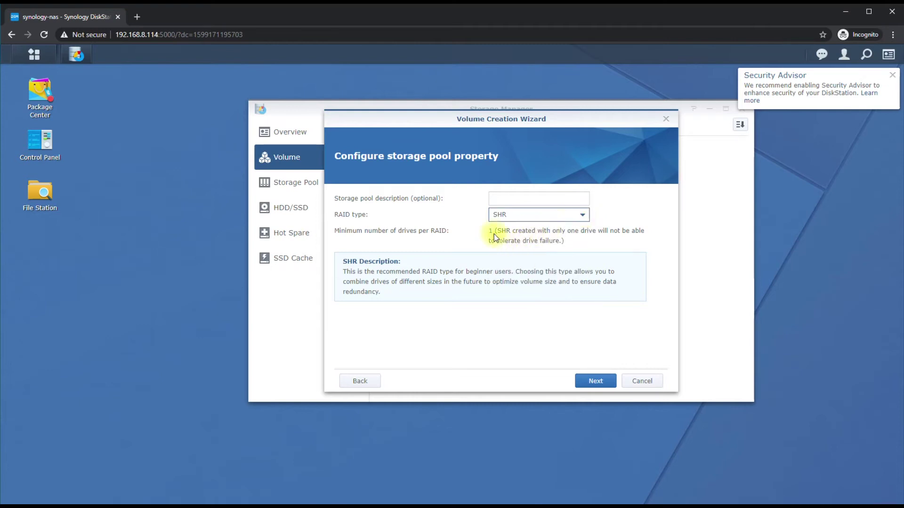
pyautogui.click(583, 215)
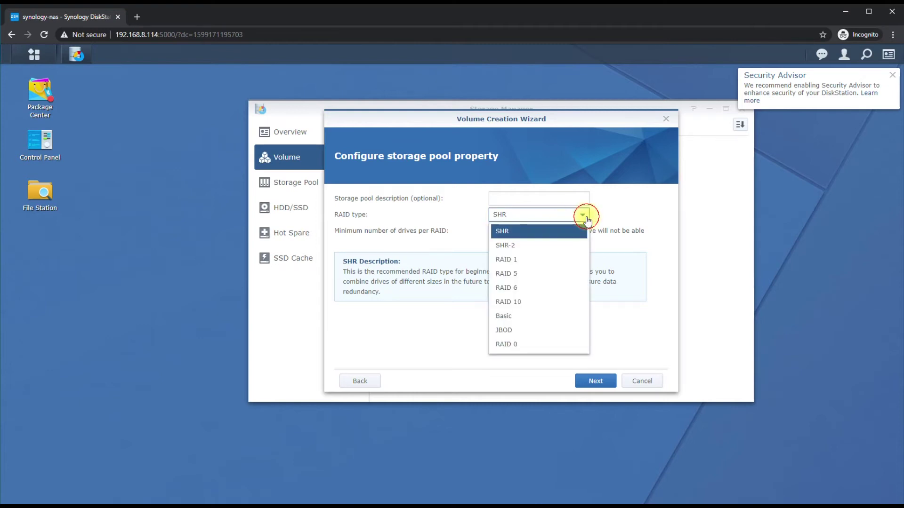
pyautogui.click(550, 243)
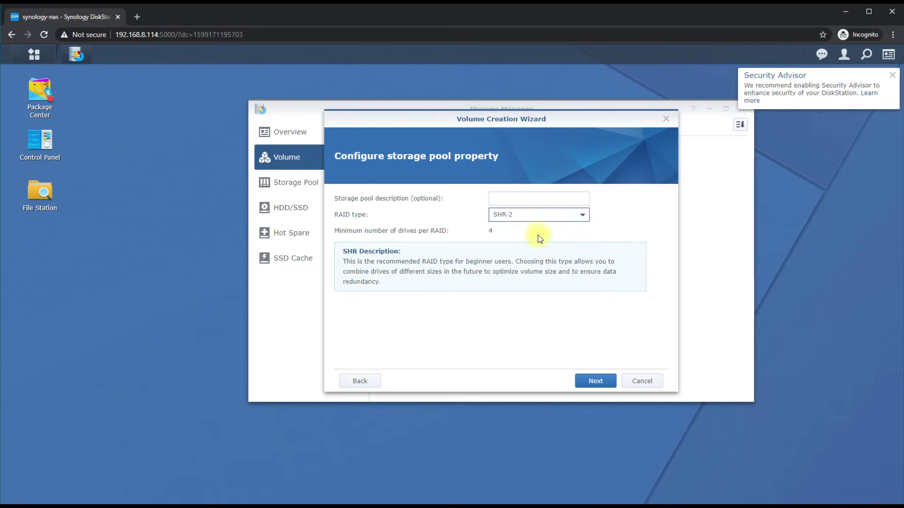
pyautogui.click(571, 222)
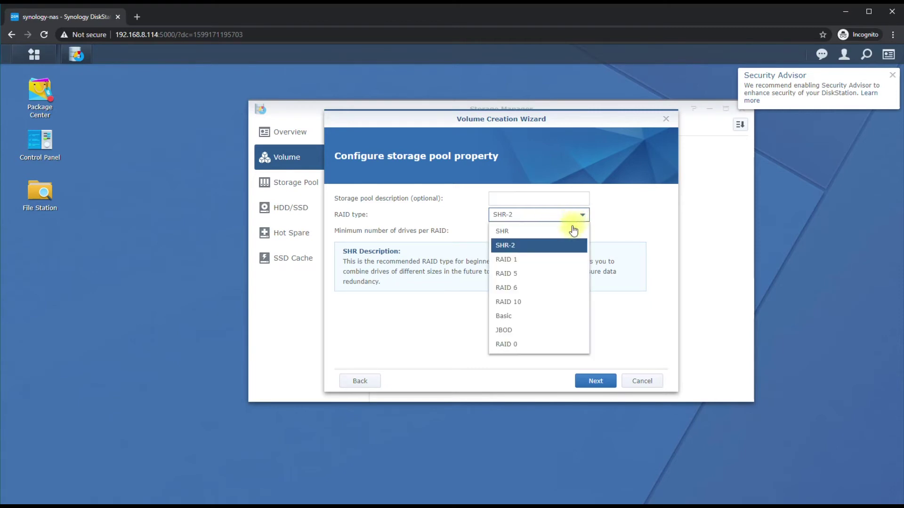
pyautogui.click(571, 231)
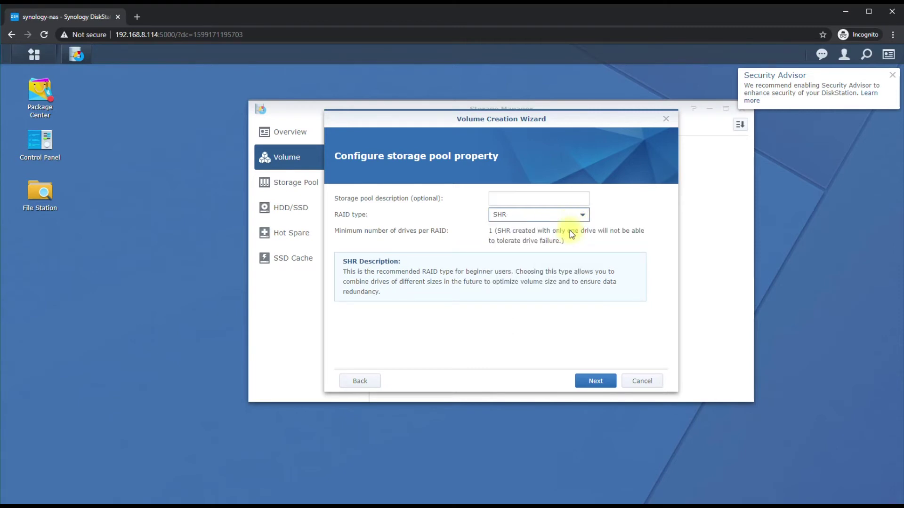
# Build the pool from Drives 1–5 only, excluding Drives 6–8, and accept the data-erase warning.
pyautogui.click(596, 381)
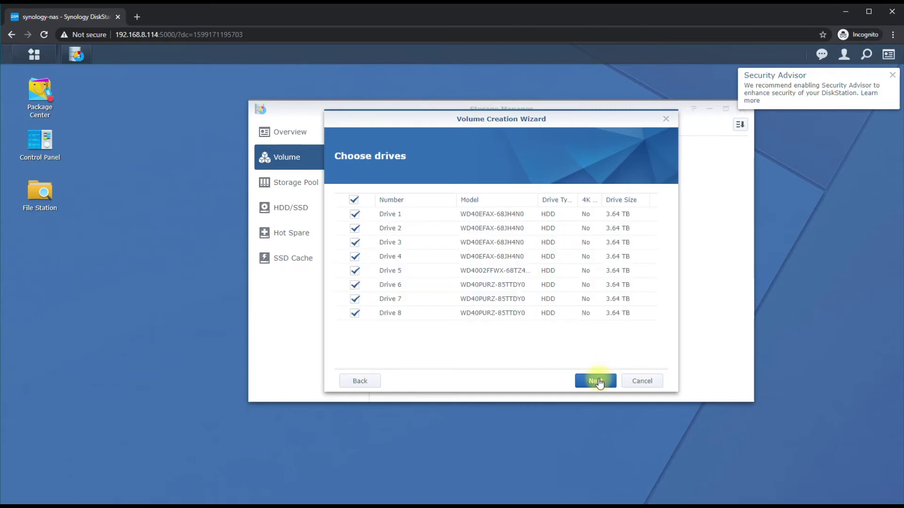
pyautogui.click(354, 313)
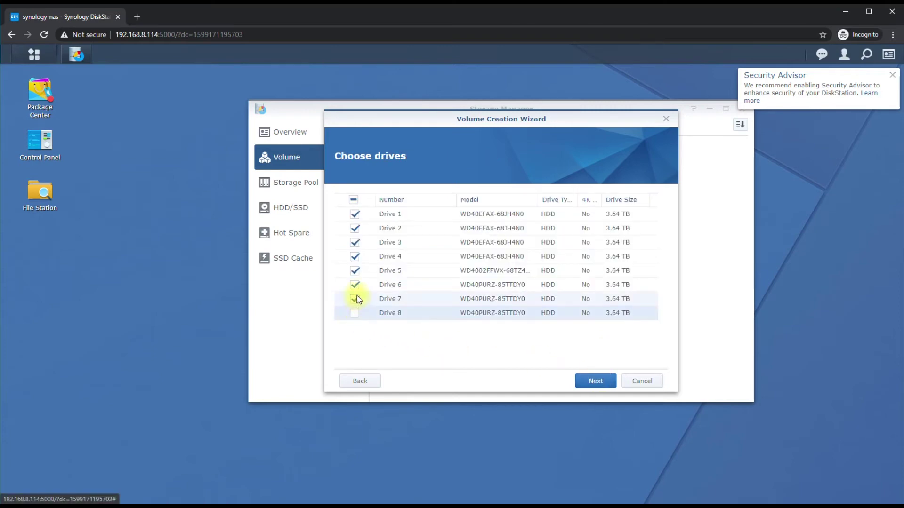
pyautogui.click(355, 298)
pyautogui.click(354, 284)
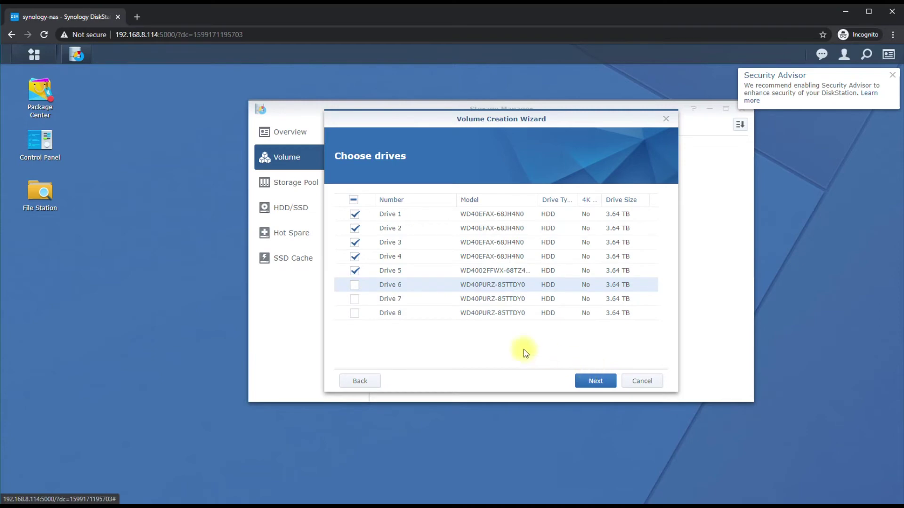
pyautogui.click(595, 382)
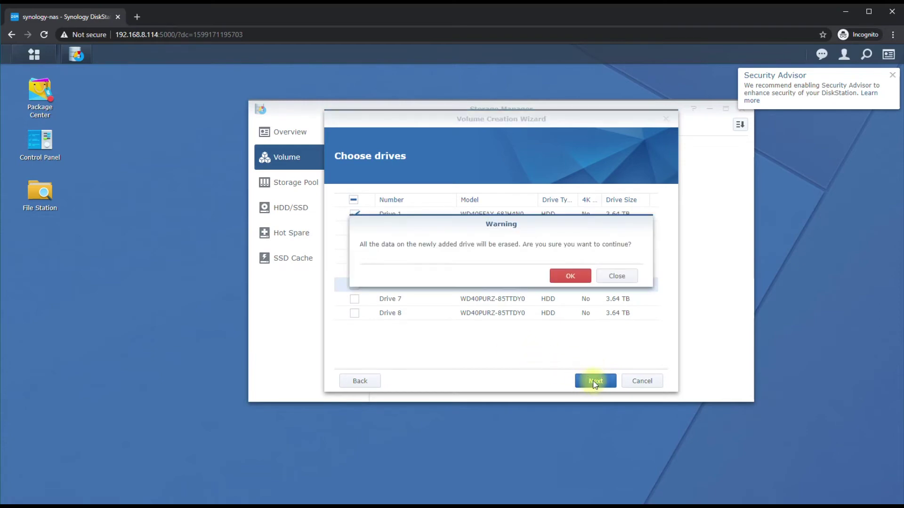
pyautogui.click(571, 276)
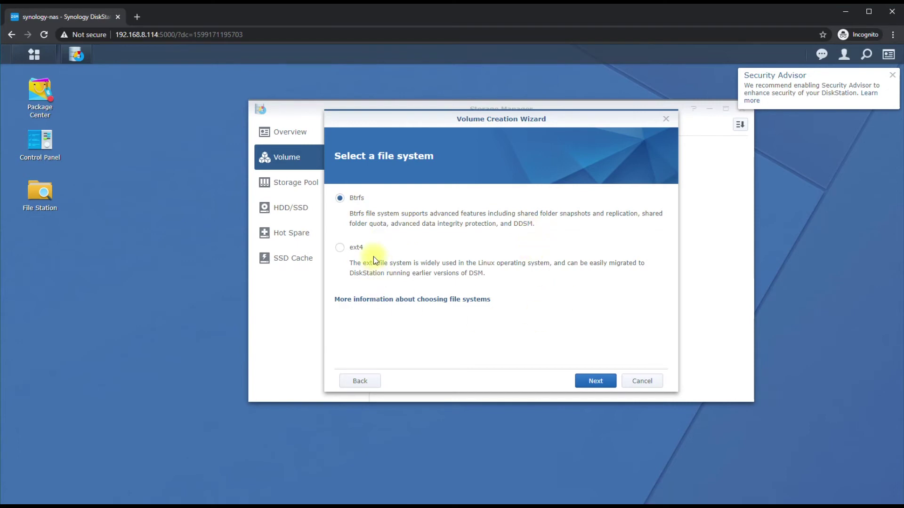
# Keep Btrfs, describe the volume as 'Data Store', and apply the settings.
pyautogui.click(590, 385)
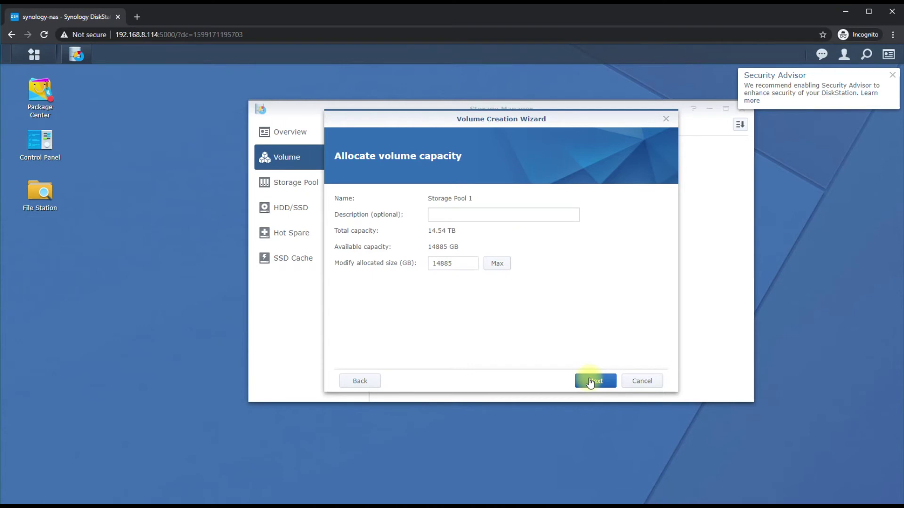
pyautogui.click(477, 218)
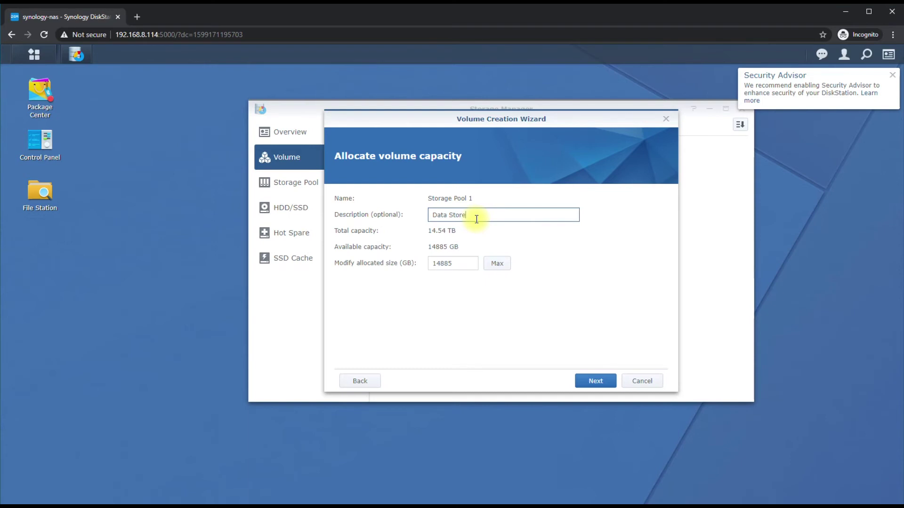
pyautogui.click(597, 382)
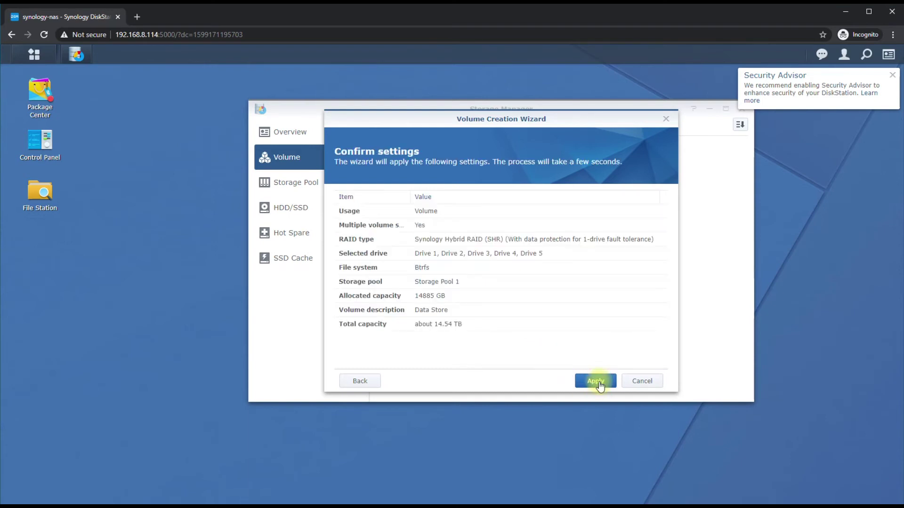
pyautogui.click(599, 381)
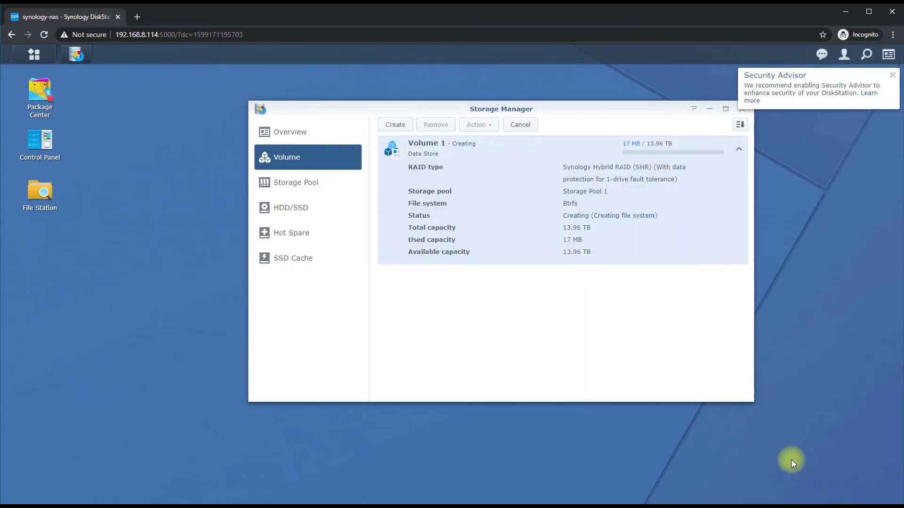
# Start a second volume in Custom mode on a new Higher flexibility storage pool.
pyautogui.click(399, 125)
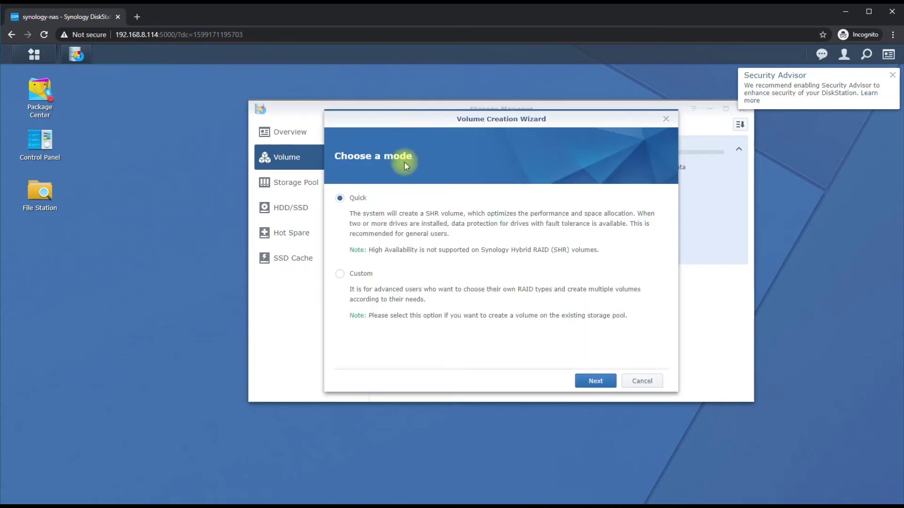
pyautogui.click(361, 274)
pyautogui.click(596, 382)
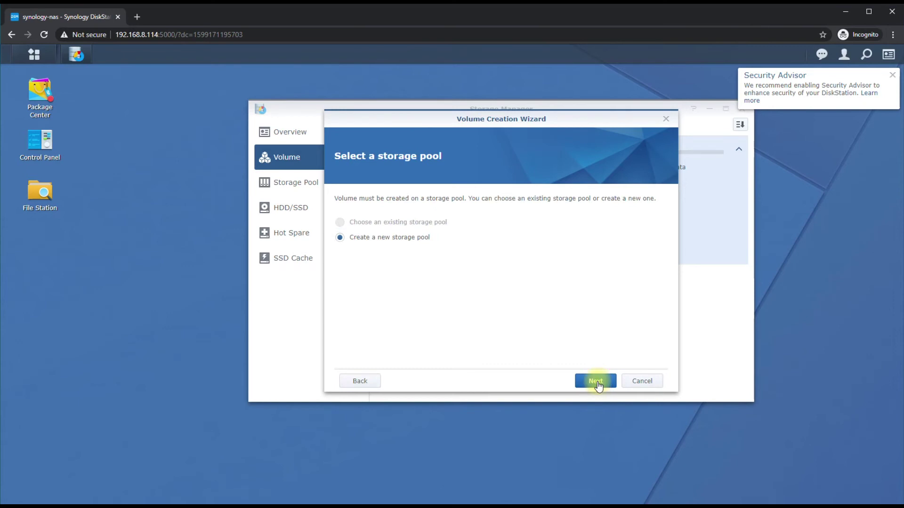
pyautogui.click(596, 382)
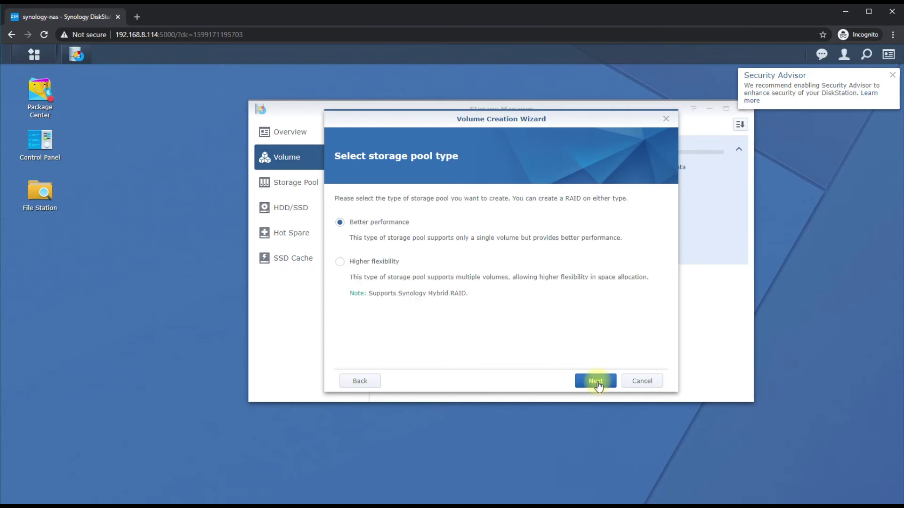
pyautogui.click(340, 262)
pyautogui.click(591, 382)
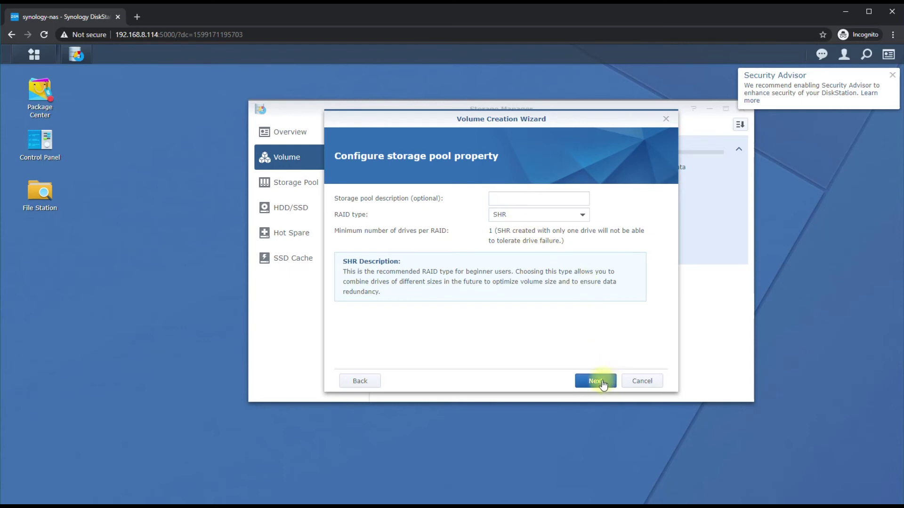
# Keep SHR on Drives 6–8, accept the data-erase warning, and keep Btrfs.
pyautogui.click(602, 383)
pyautogui.click(604, 385)
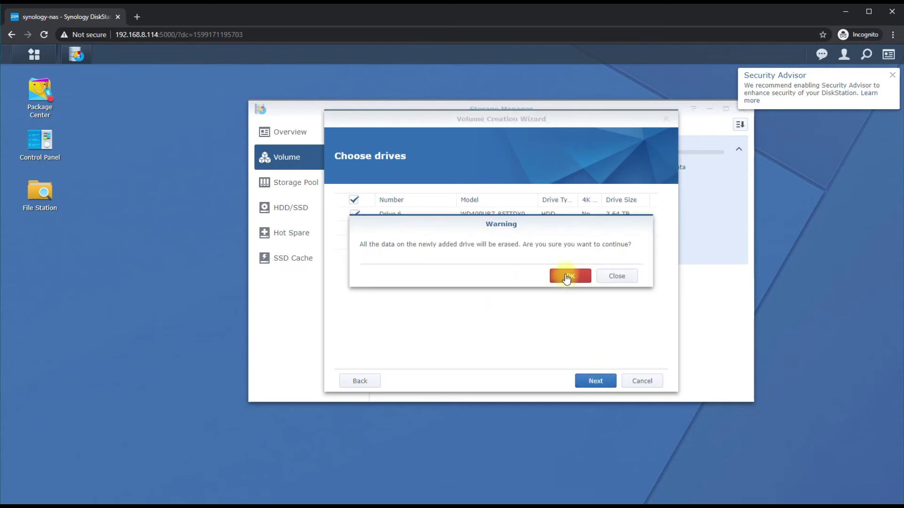
pyautogui.click(562, 282)
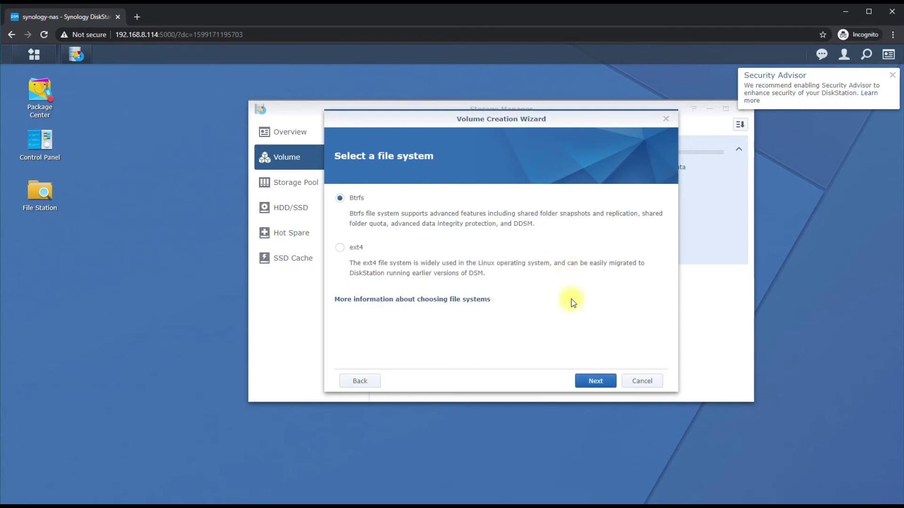
pyautogui.click(596, 381)
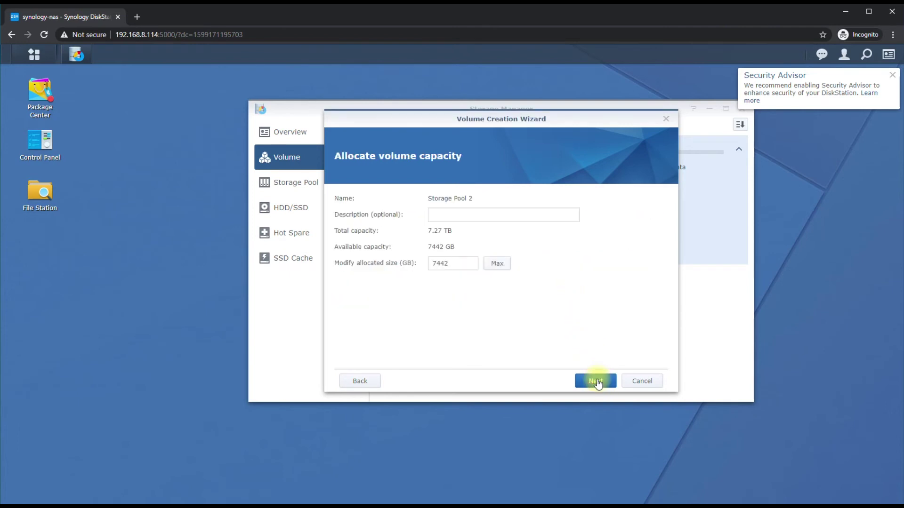
# Describe the volume as 'surveillancedata' and apply the settings.
pyautogui.click(491, 216)
pyautogui.write('surveillance')
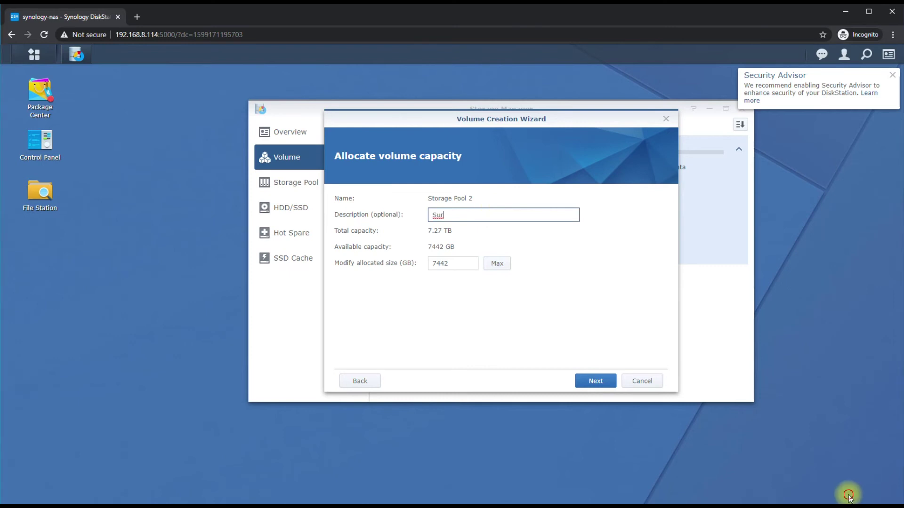
pyautogui.click(504, 216)
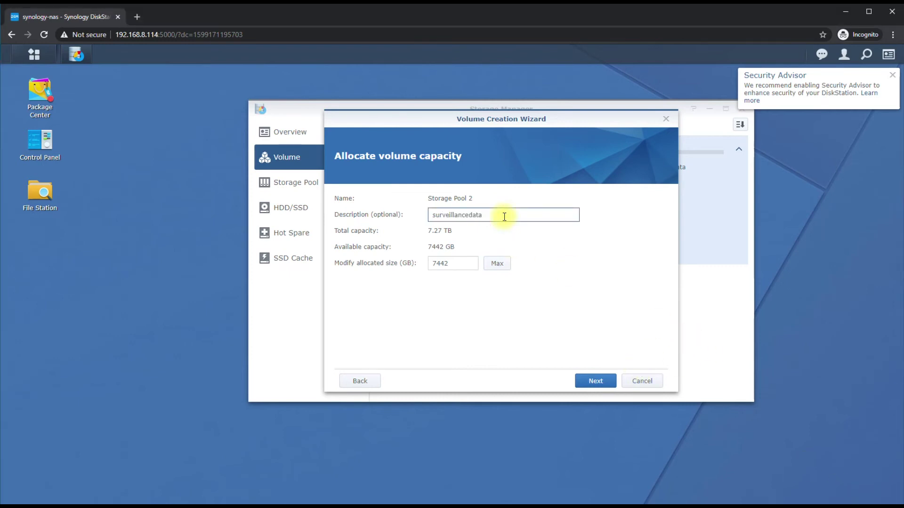
pyautogui.doubleClick(504, 216)
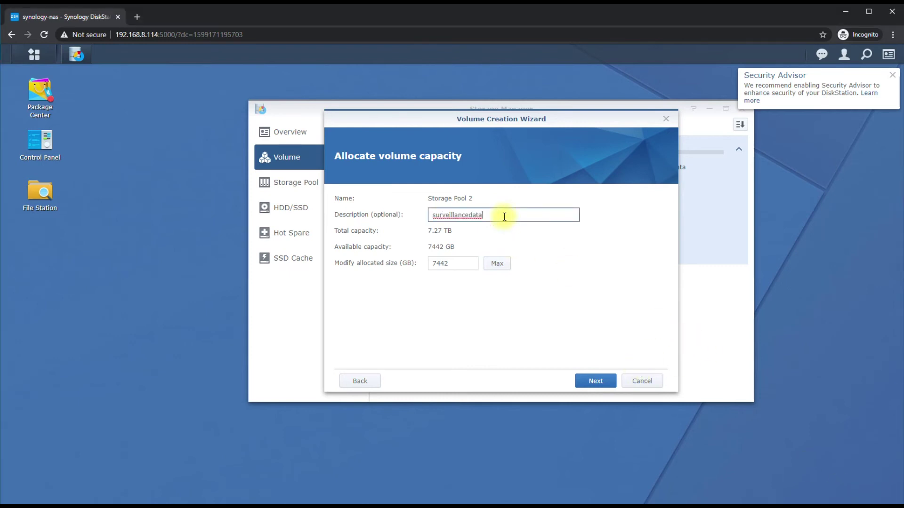
pyautogui.click(593, 383)
pyautogui.click(594, 384)
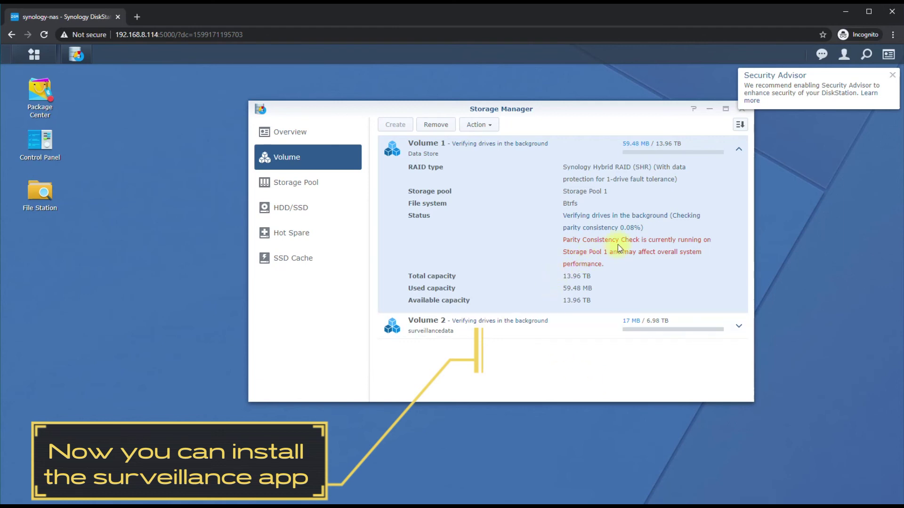
# Check Storage Pool and Overview, showing both volumes healthy and verifying drives in background.
pyautogui.click(306, 183)
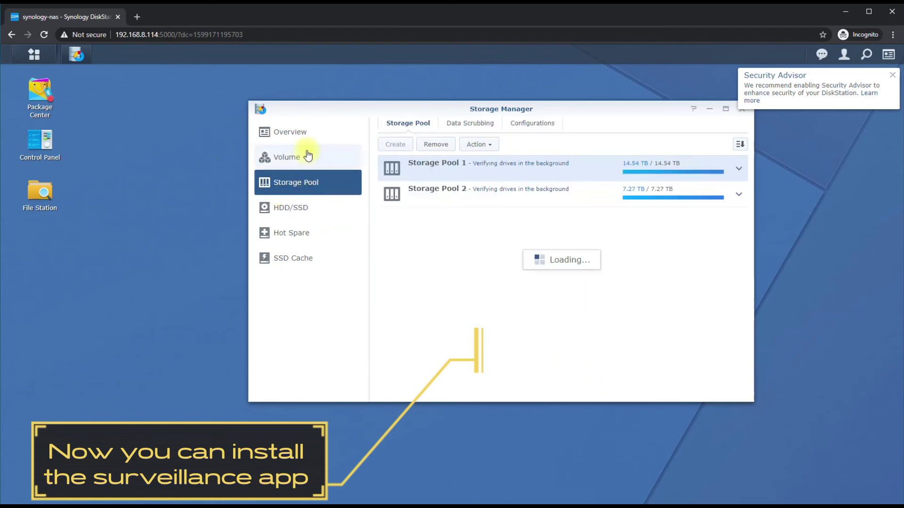
pyautogui.click(305, 142)
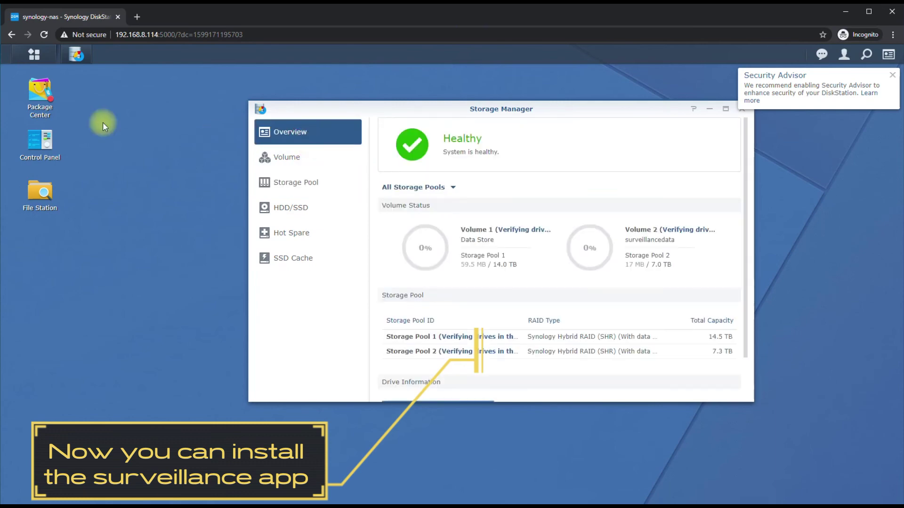
pyautogui.click(40, 59)
pyautogui.click(50, 113)
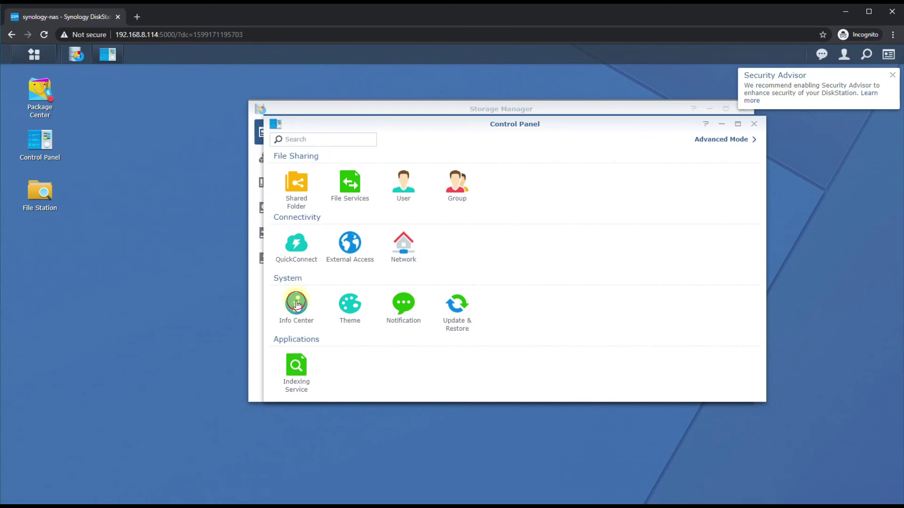
pyautogui.click(296, 303)
pyautogui.moveTo(513, 130); pyautogui.dragTo(390, 165)
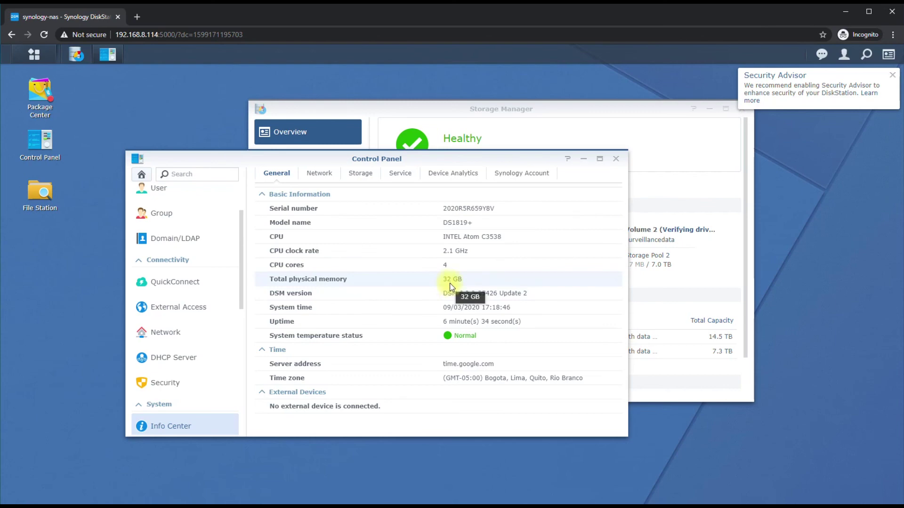
pyautogui.click(615, 159)
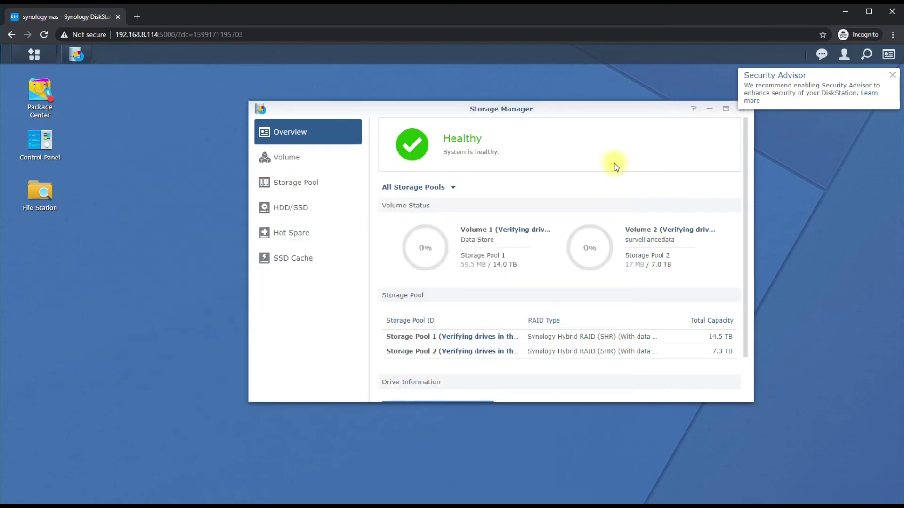